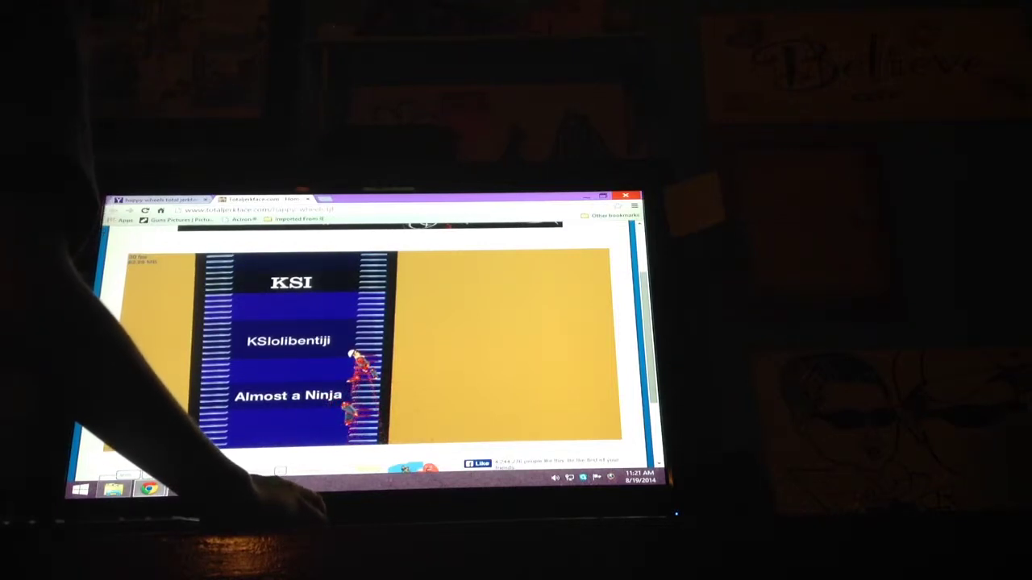
# Pause the Almost a Ninja level and exit it to the level list
pyautogui.press('Escape')
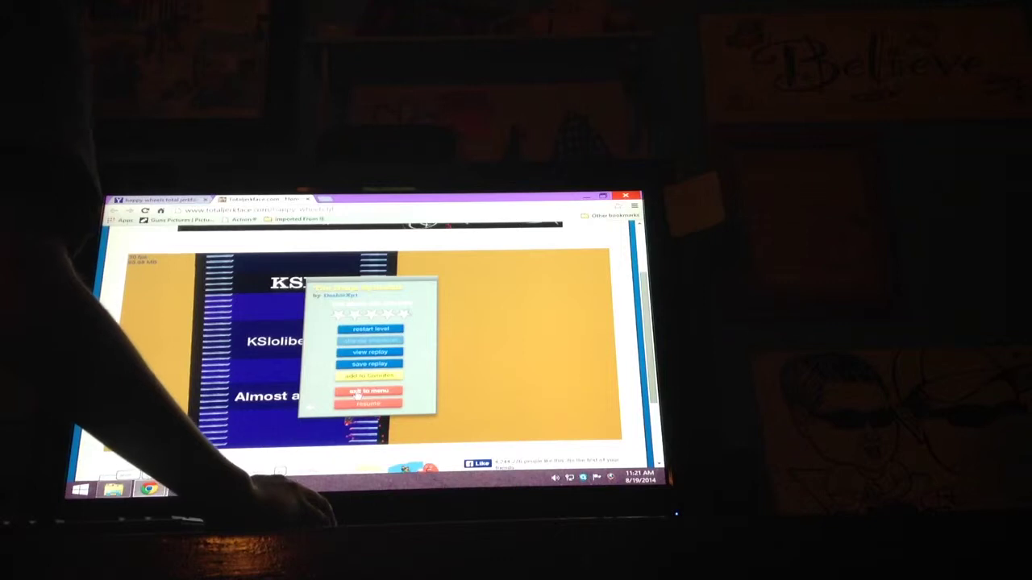
pyautogui.click(354, 392)
# Launch the chosen white-background user-made level from the User Submitted Levels list
pyautogui.click(516, 317)
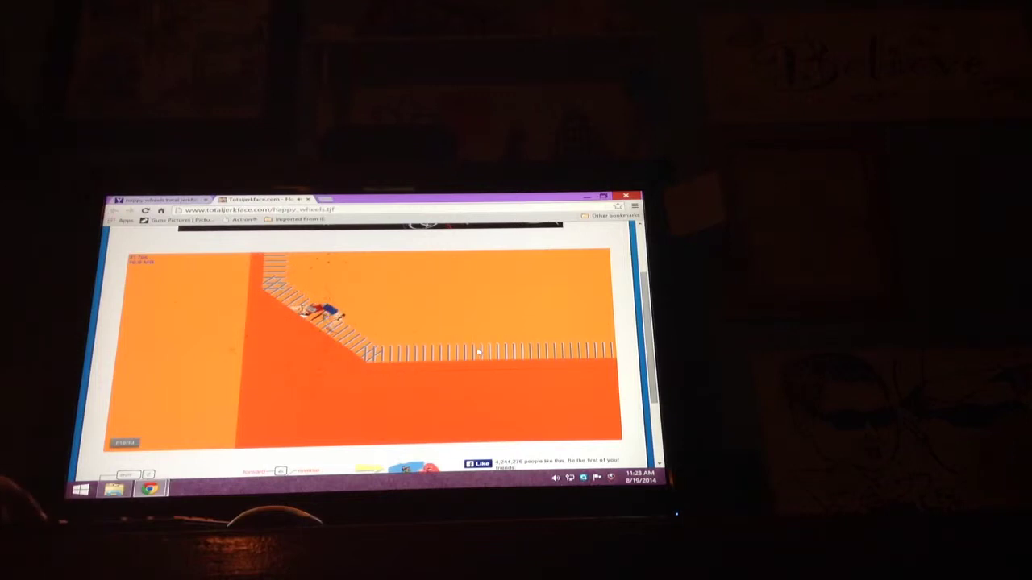
# Quit the orange level and start SPECIAL BALL THROW from the user levels list
pyautogui.press('Escape')
pyautogui.click(348, 395)
pyautogui.moveTo(581, 322); pyautogui.dragTo(577, 350)
pyautogui.click(248, 344)
pyautogui.click(517, 353)
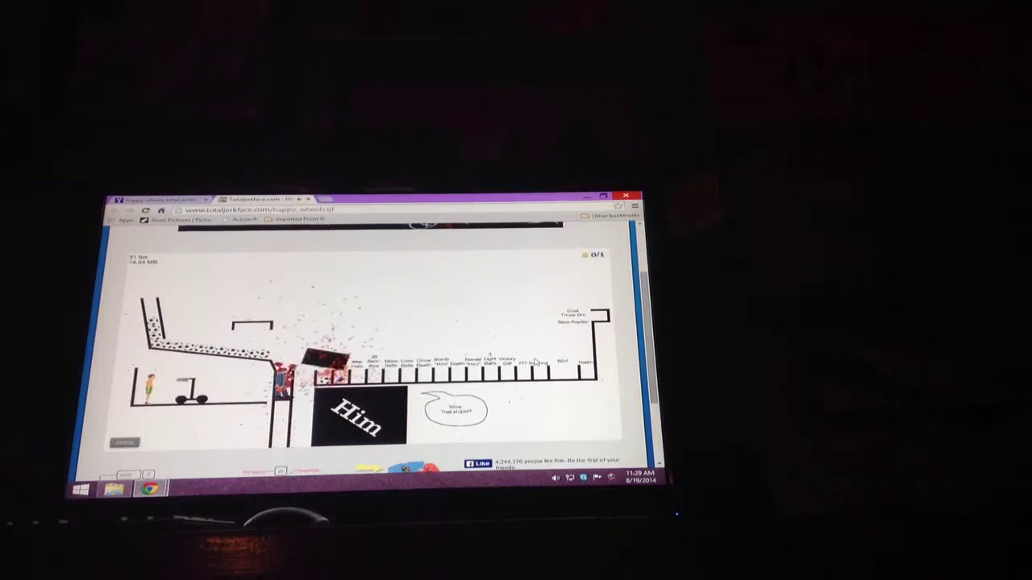
# Restart SPECIAL BALL THROW twice to put the rider back at the start
pyautogui.press('Tab')
pyautogui.press('Return')
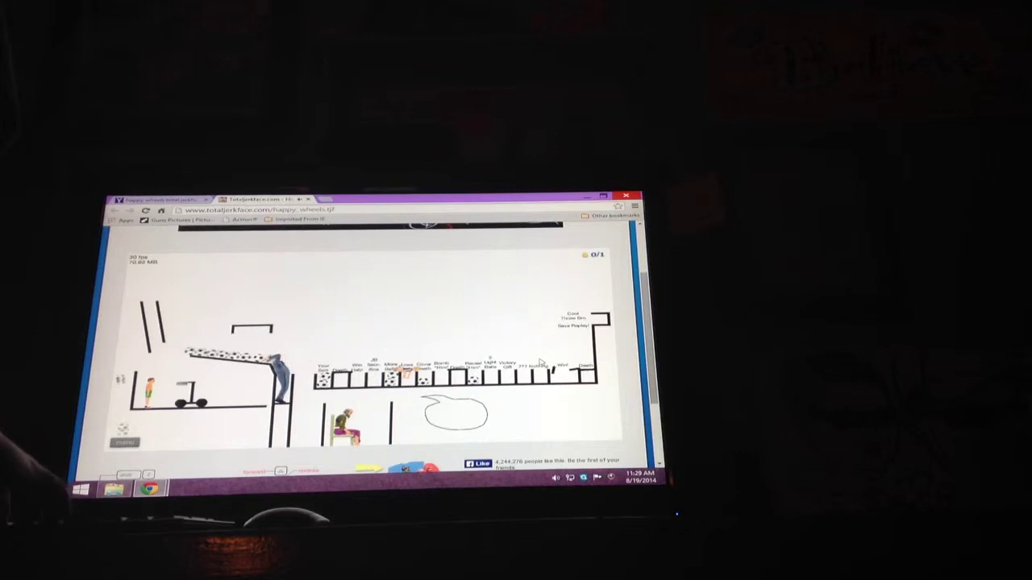